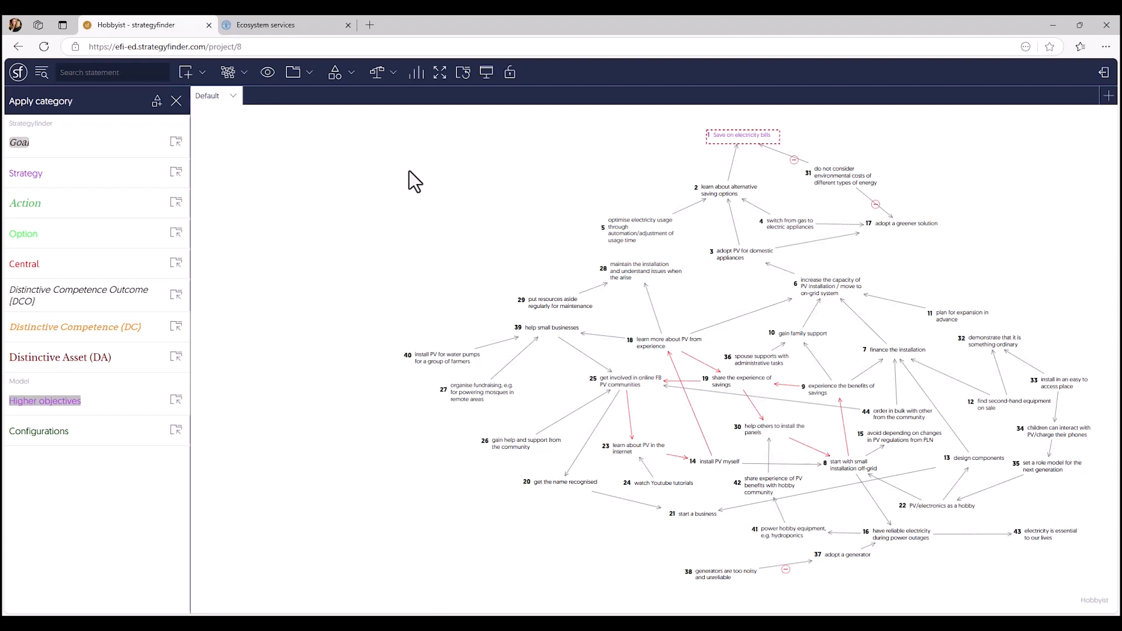
Assign statement 17 "adopt a greener solution" the same purple category that statement 1 "Save on electricity bills" has.
right_click(895, 221)
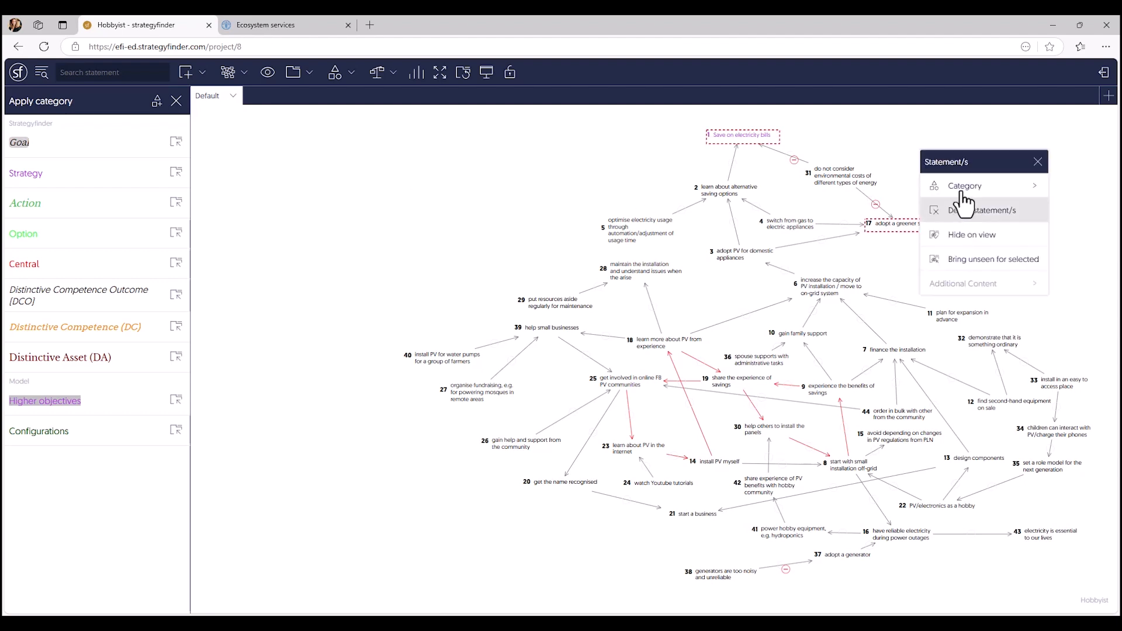
mouse_move(964, 188)
click(906, 174)
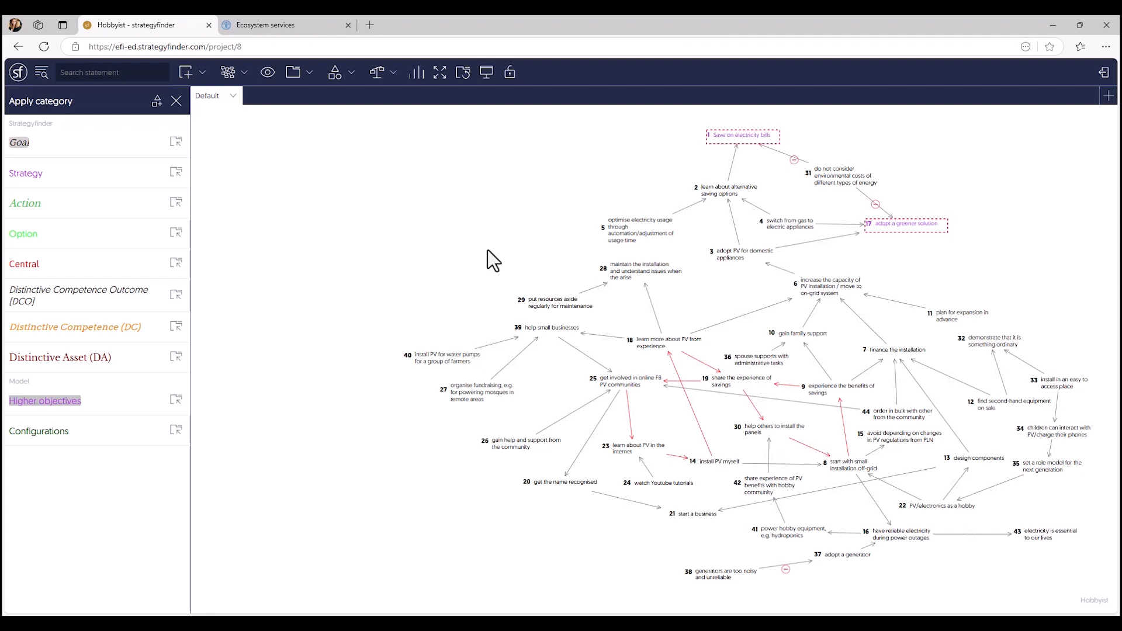
Apply the Option category to statements 40, 27 and 18 together and clear the selection.
drag(362, 338, 475, 413)
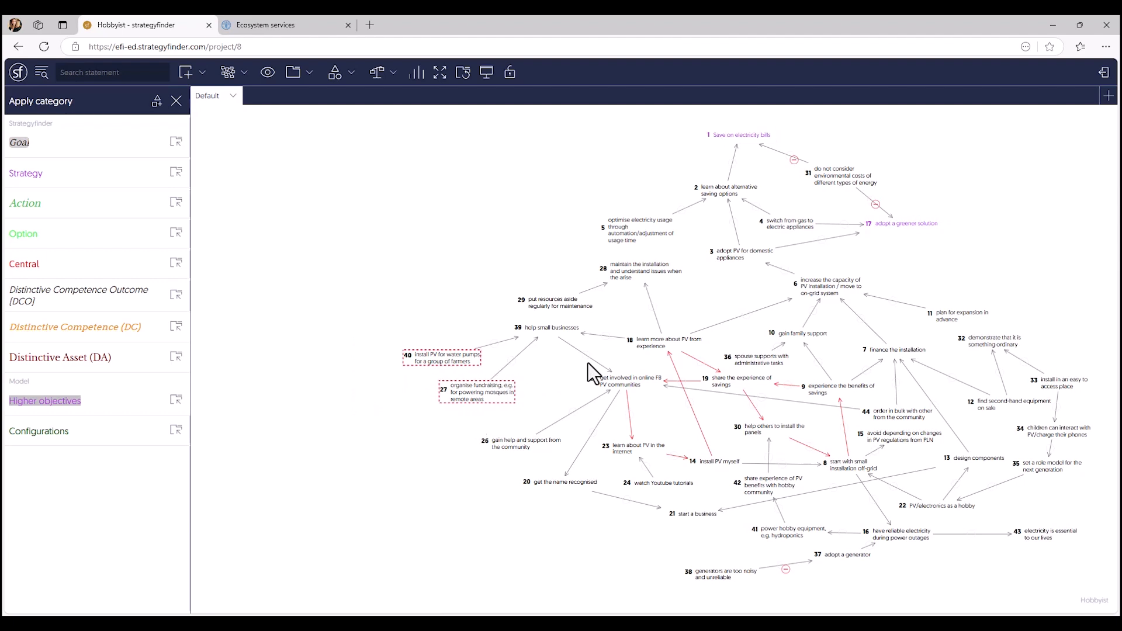
shift+click(651, 341)
click(176, 234)
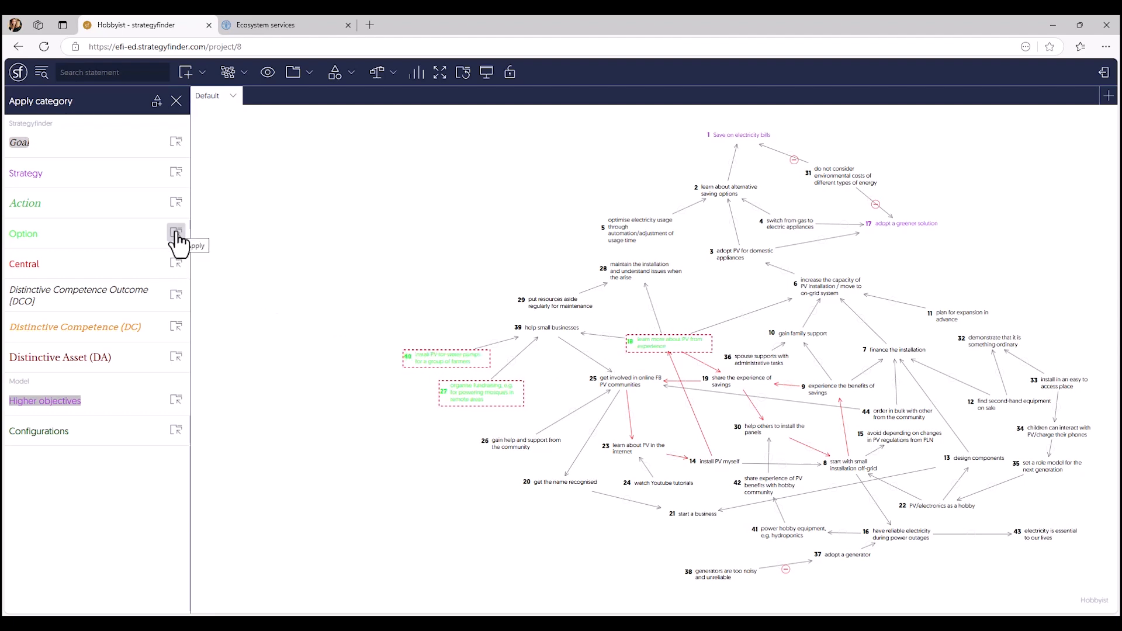
click(331, 272)
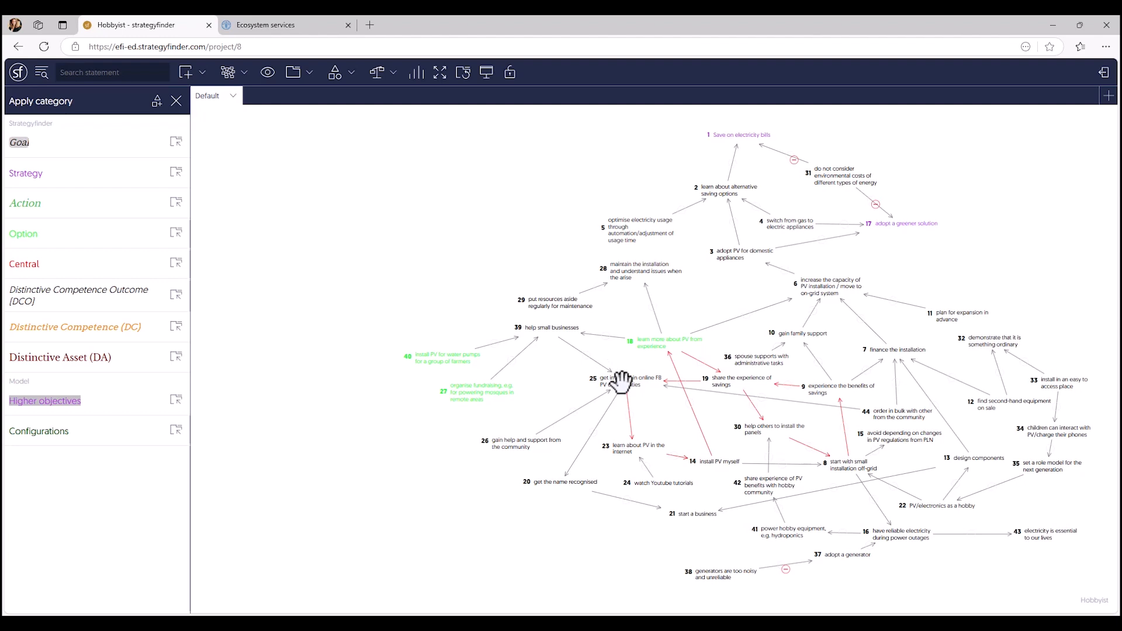
Start a new category from statement 8 "start with small installation off-grid" and set its font colour to dark blue, RGB 47, 57, 137.
click(840, 465)
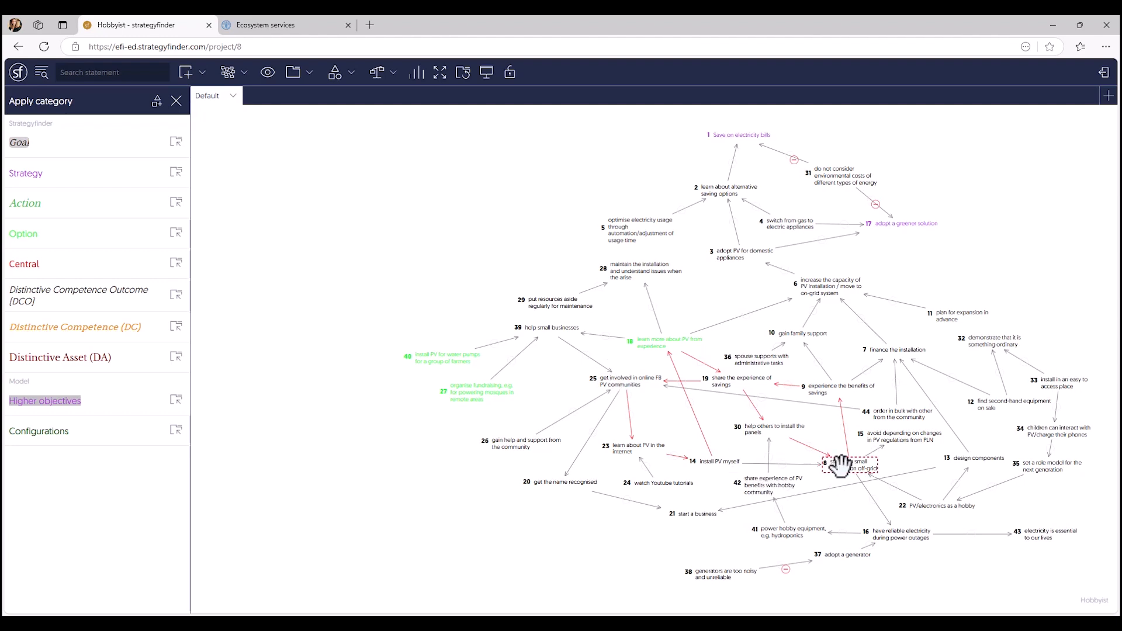
click(351, 74)
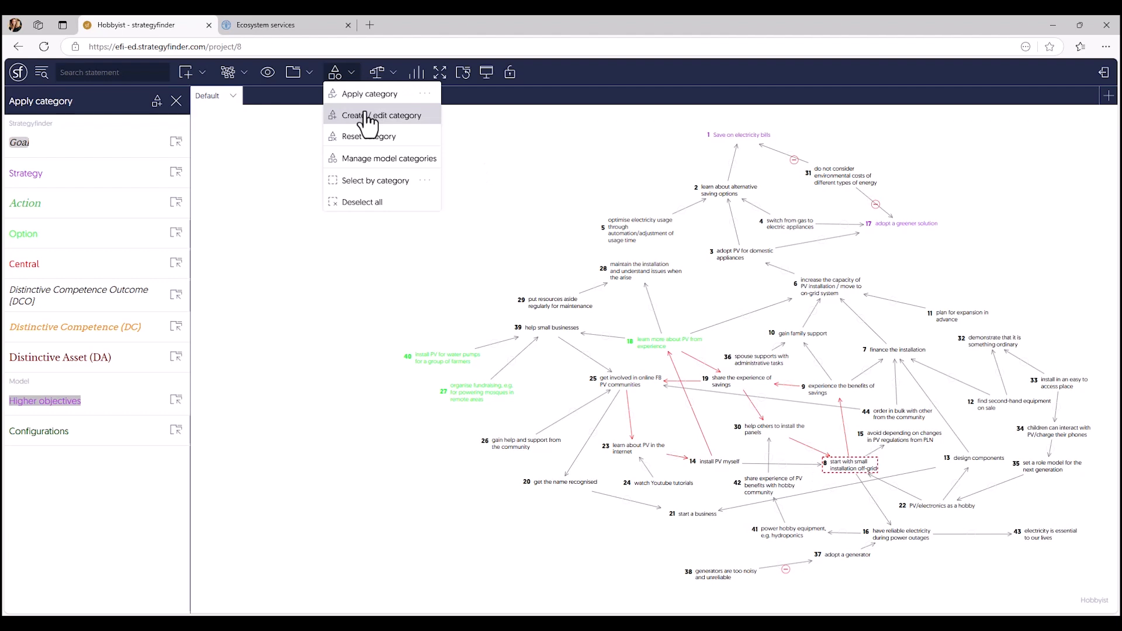
click(366, 116)
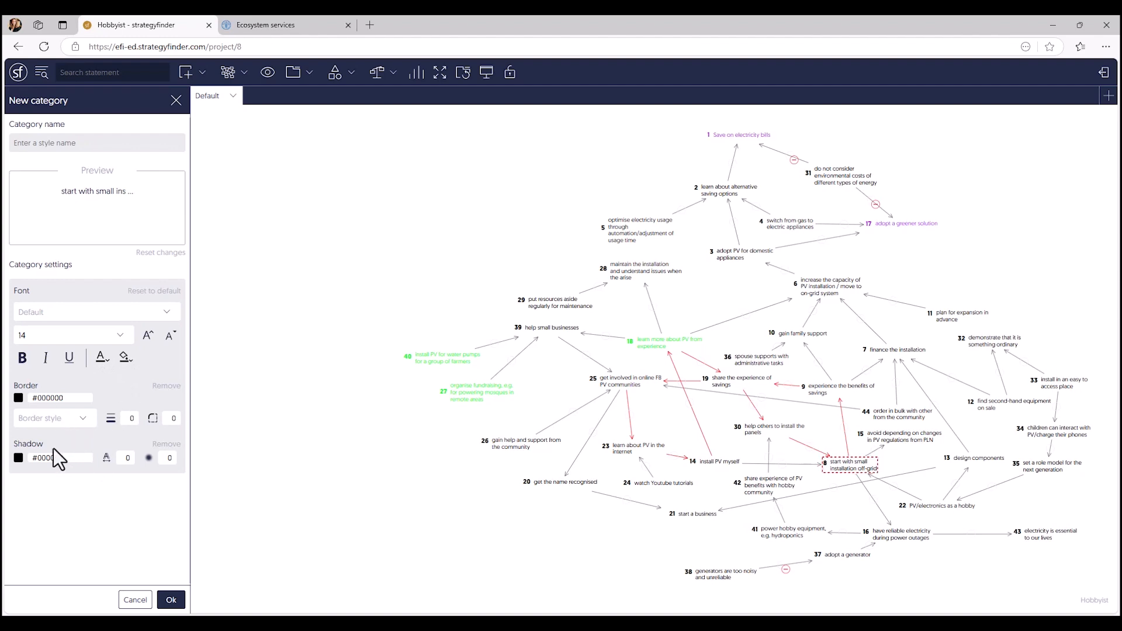
click(123, 359)
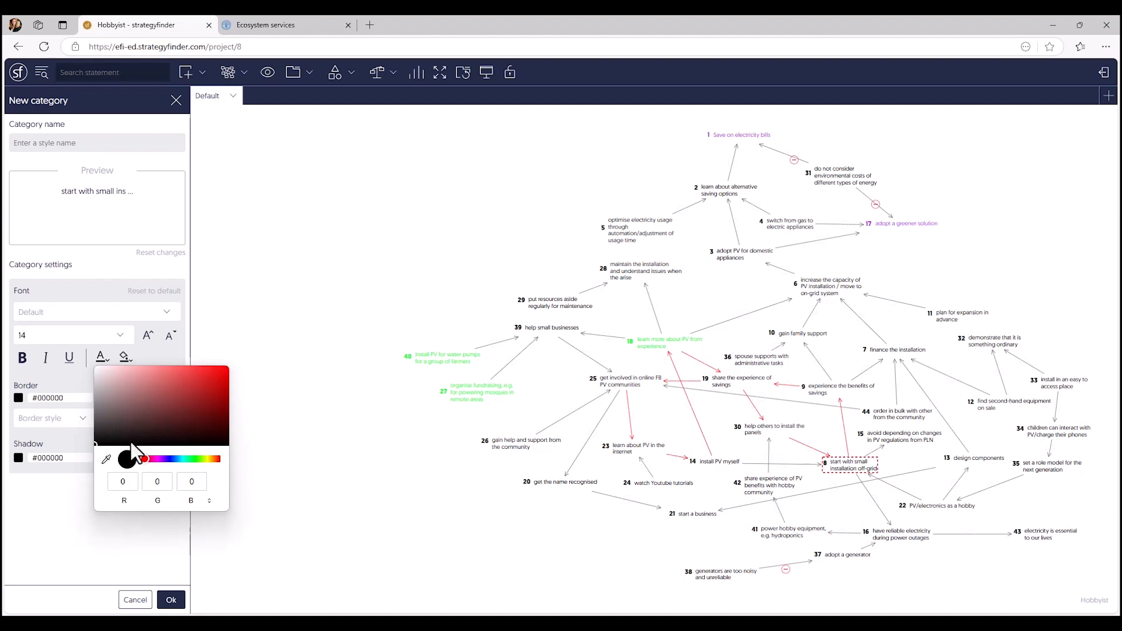
click(165, 459)
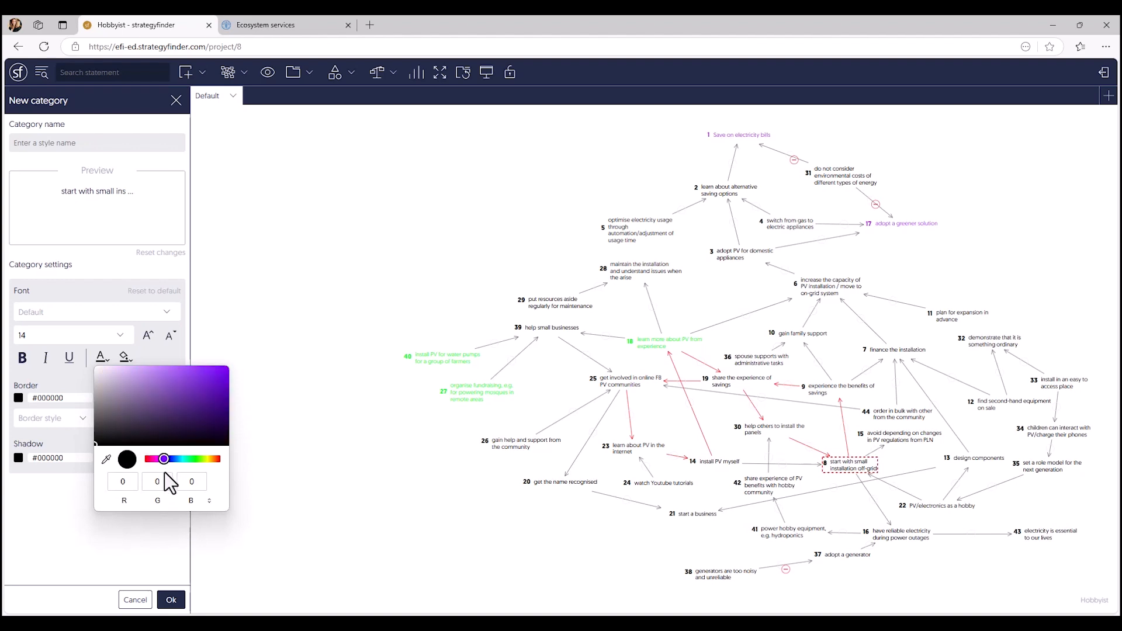
drag(172, 462, 171, 470)
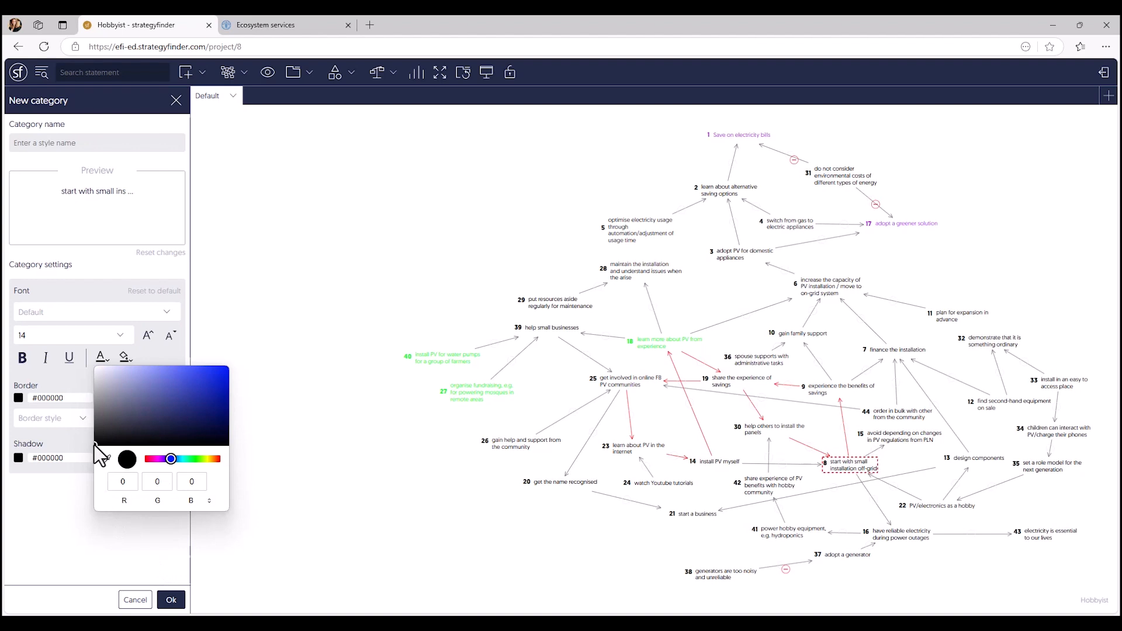
drag(95, 444, 182, 402)
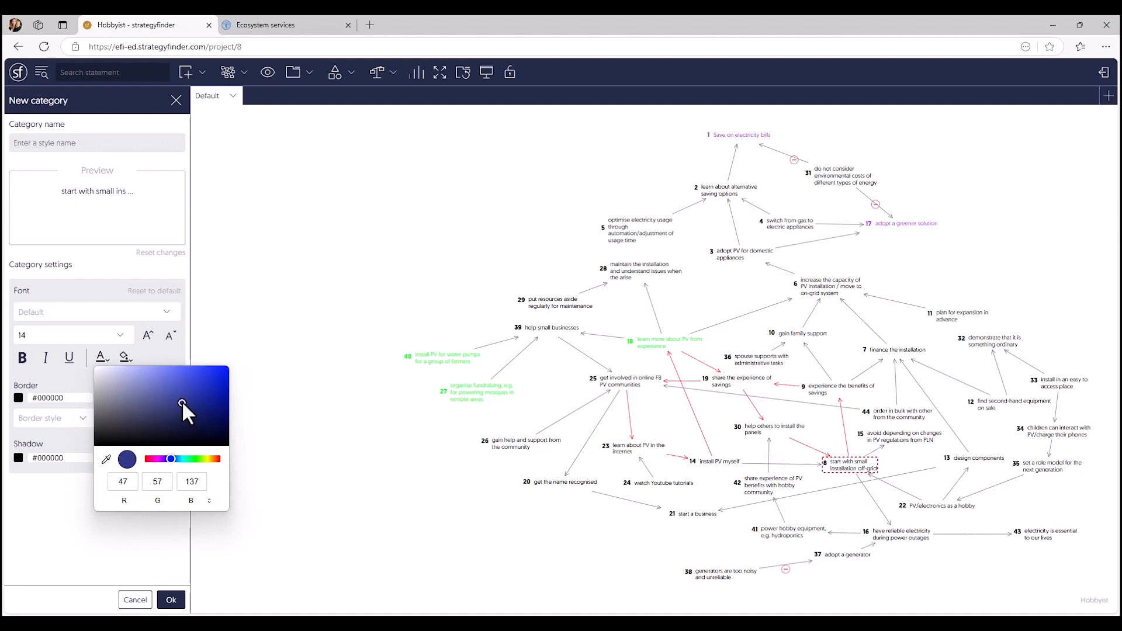
click(148, 541)
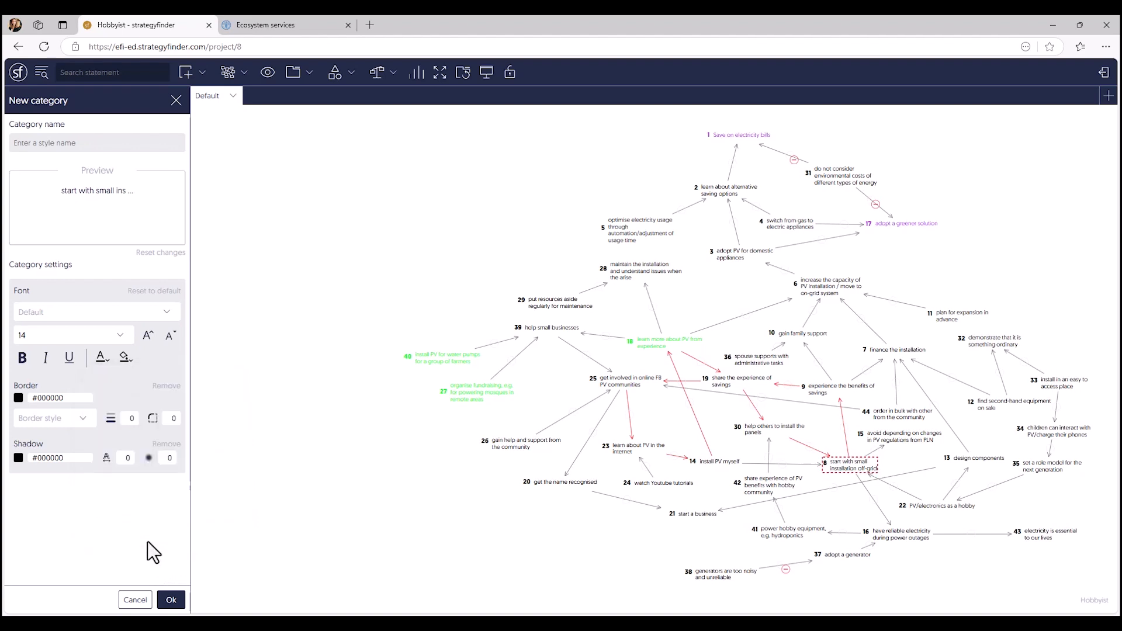
Name the new category "Configurations" and save it.
click(82, 142)
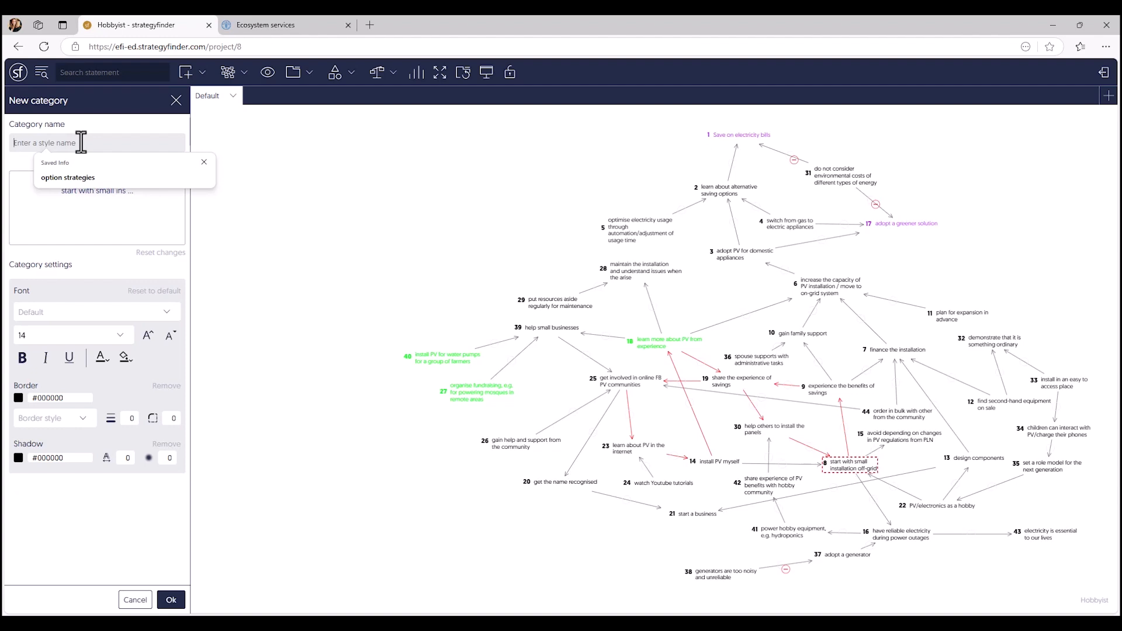
text(Con)
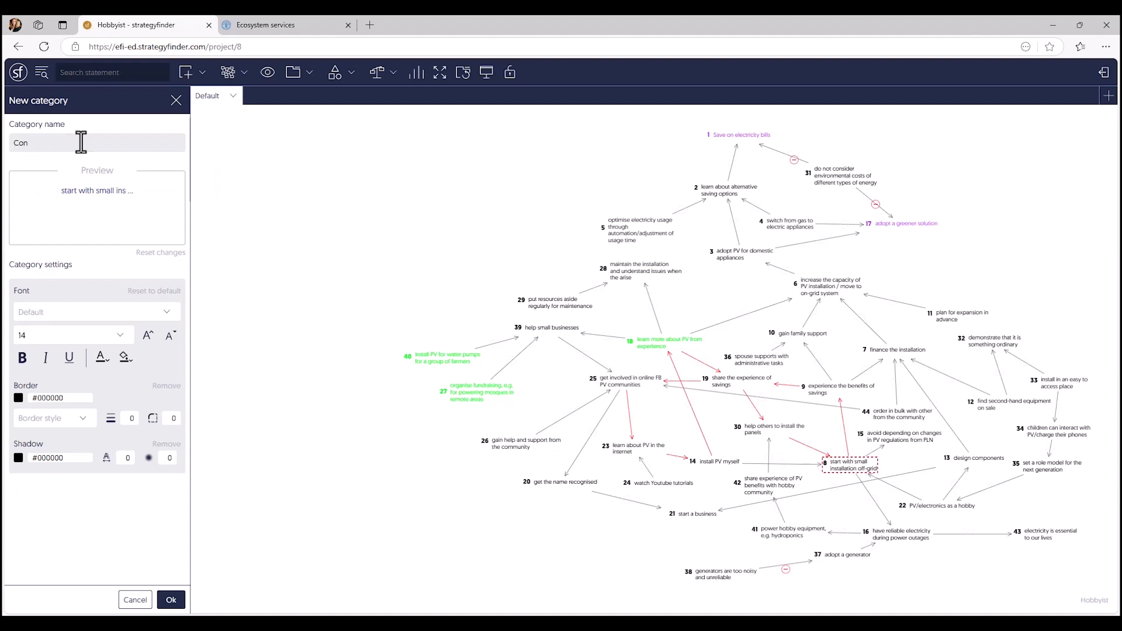
text(figurations)
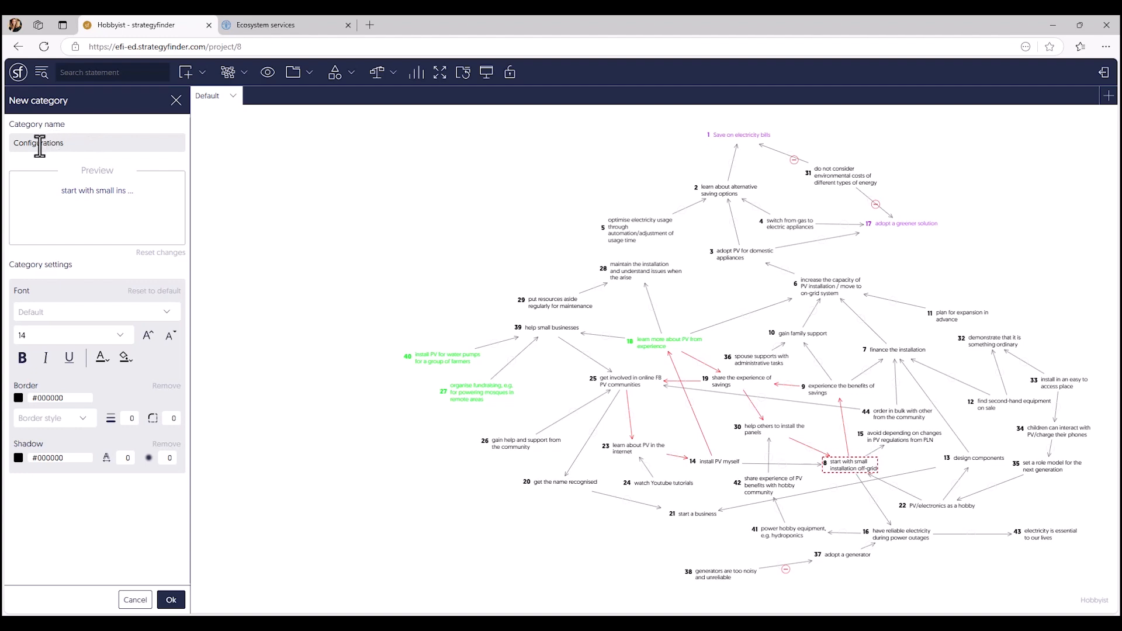
click(169, 601)
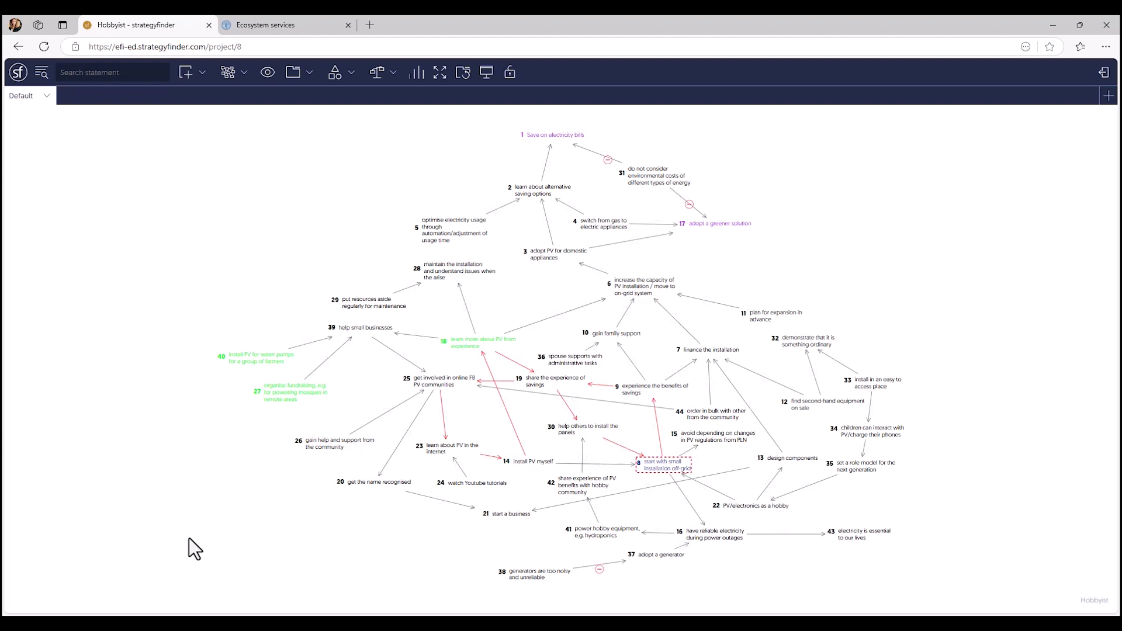
Add a statement "Configurations" in the empty upper-left area of the map and assign it the Configurations category.
double_click(192, 158)
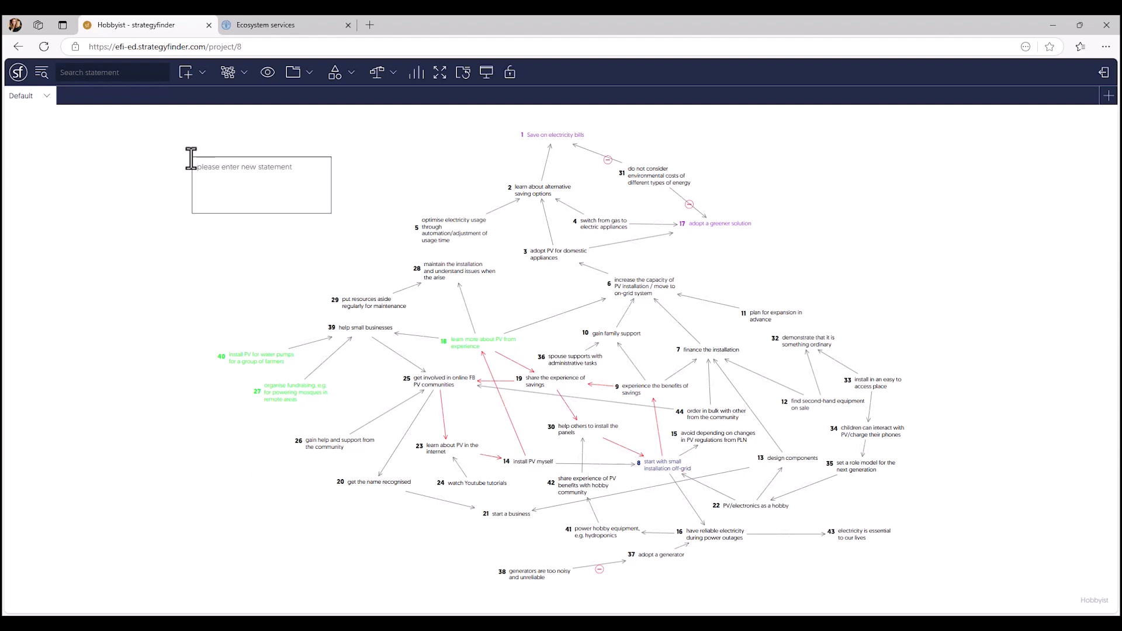
text(Configurations)
key(Return)
right_click(208, 159)
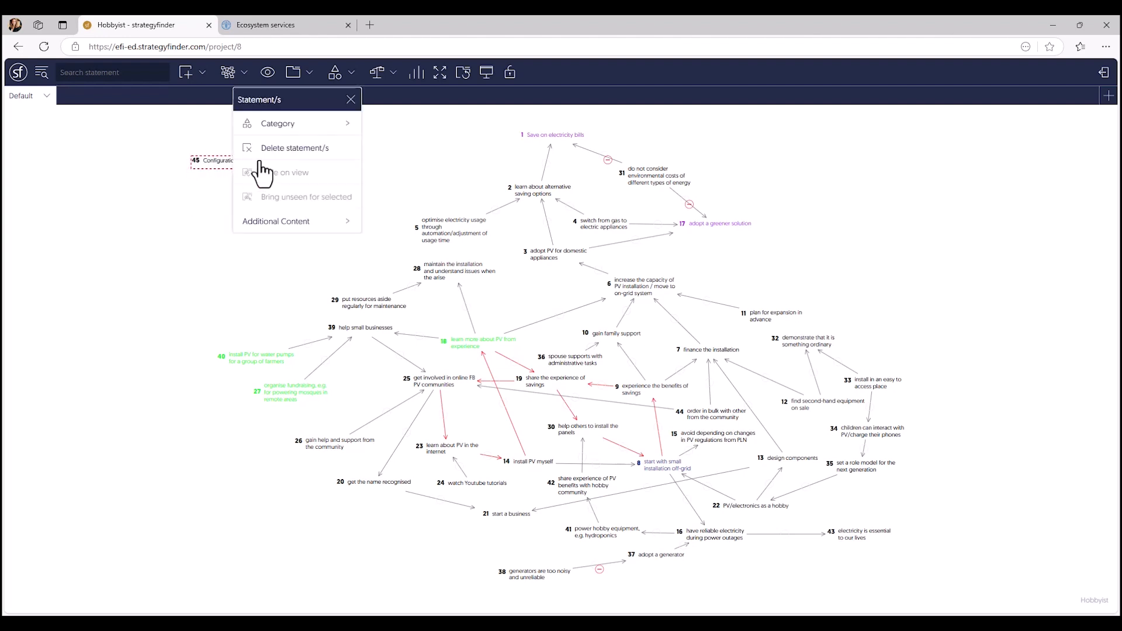
mouse_move(298, 125)
click(379, 122)
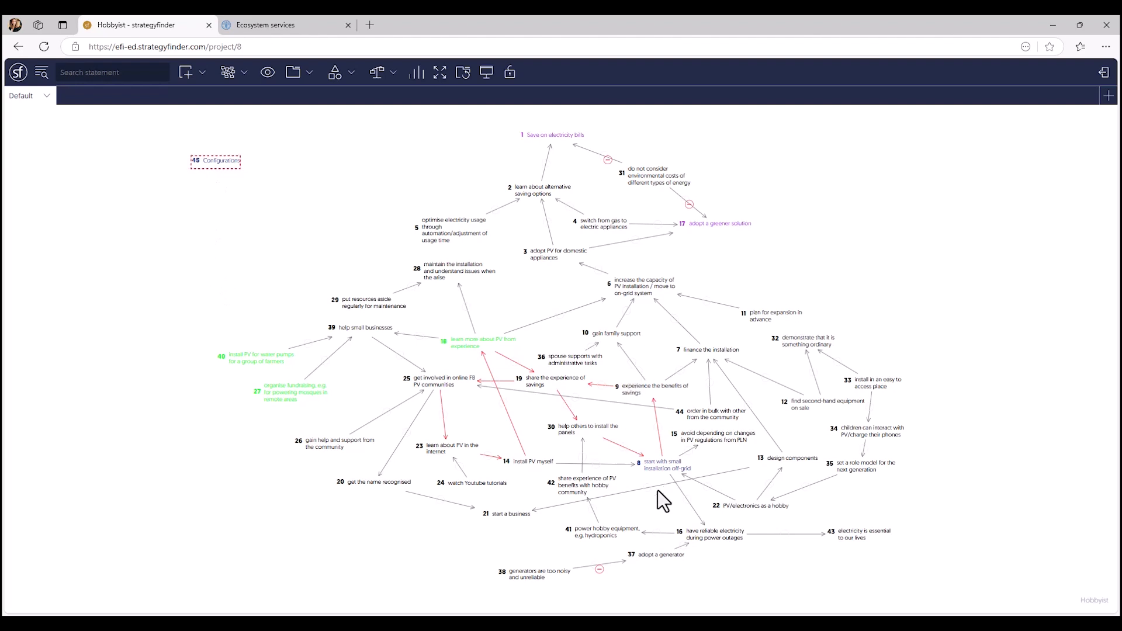
Edit the Configurations category through statement 8 to give it a solid border, overwriting the existing category.
click(665, 454)
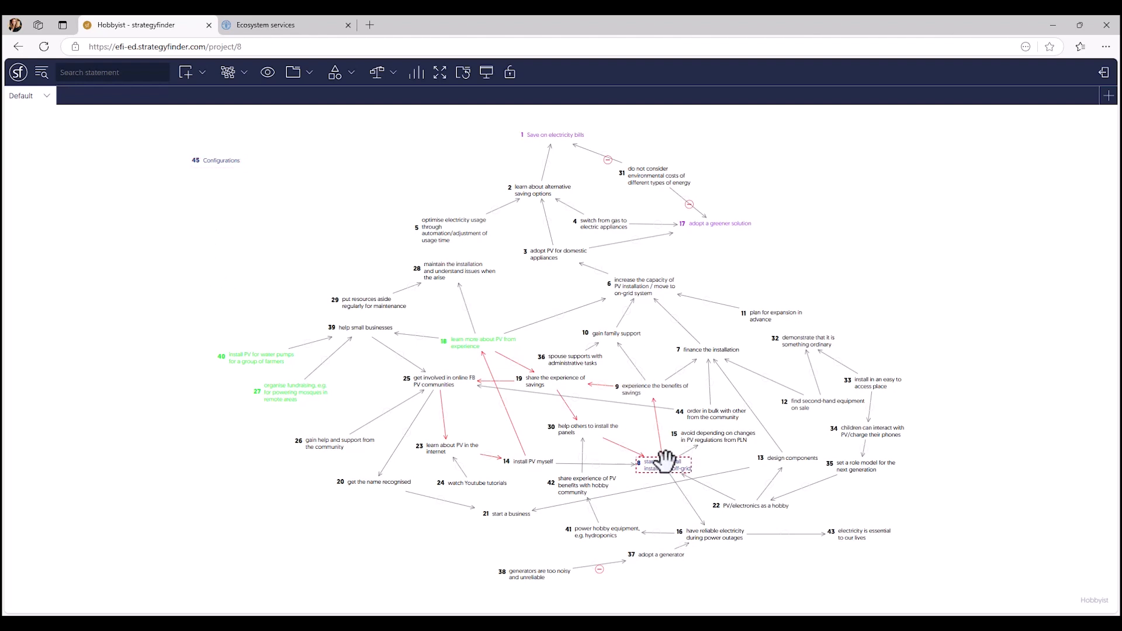
click(351, 75)
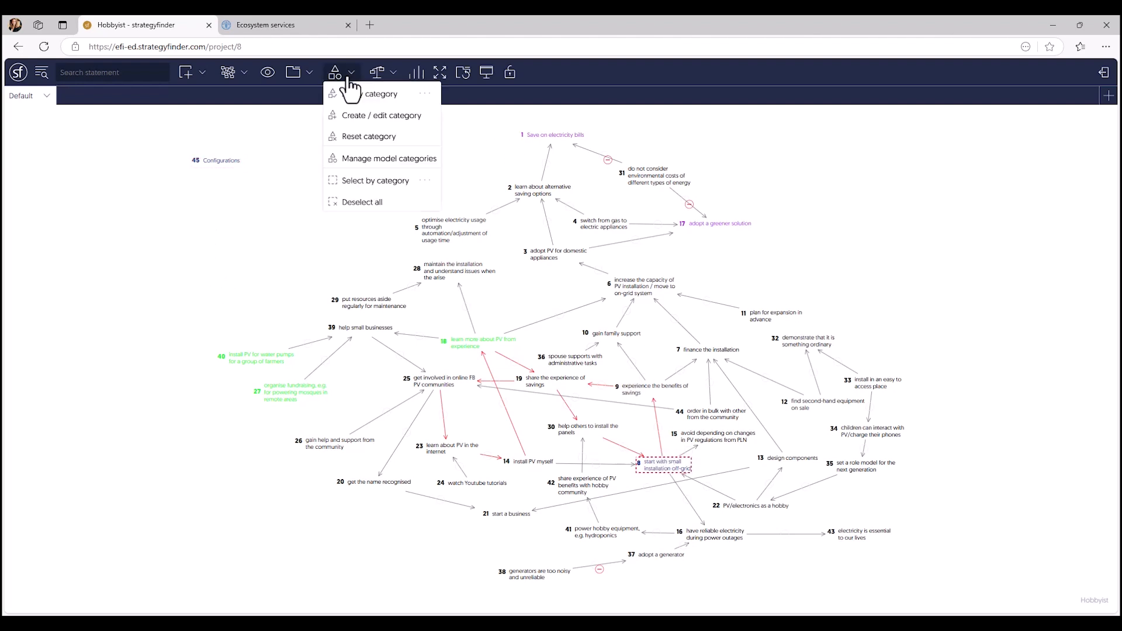
click(369, 116)
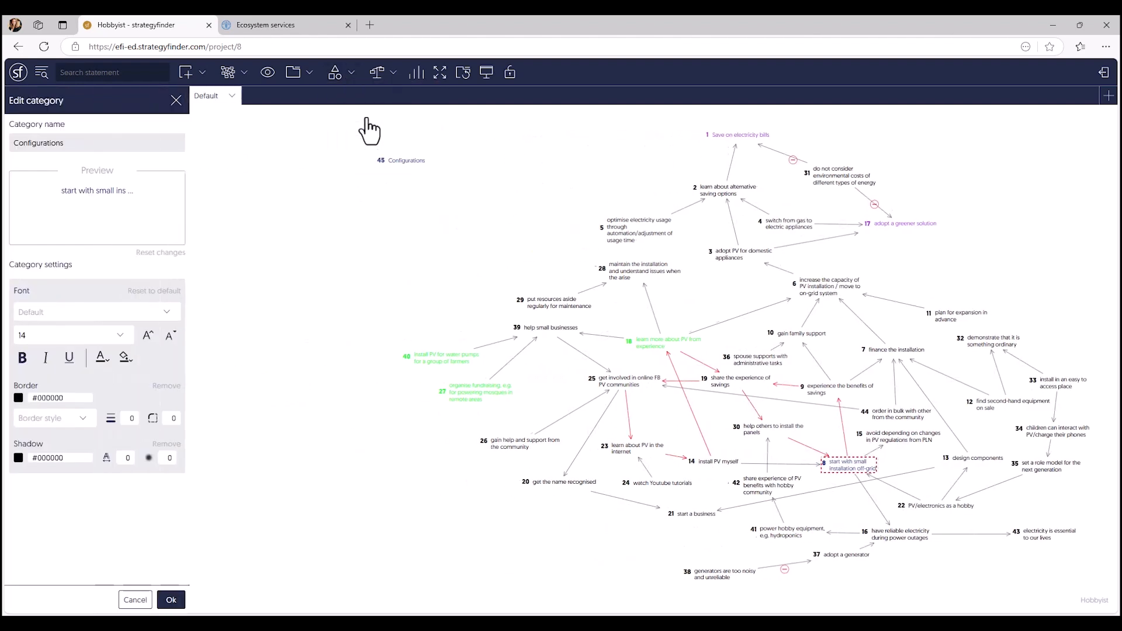
click(75, 426)
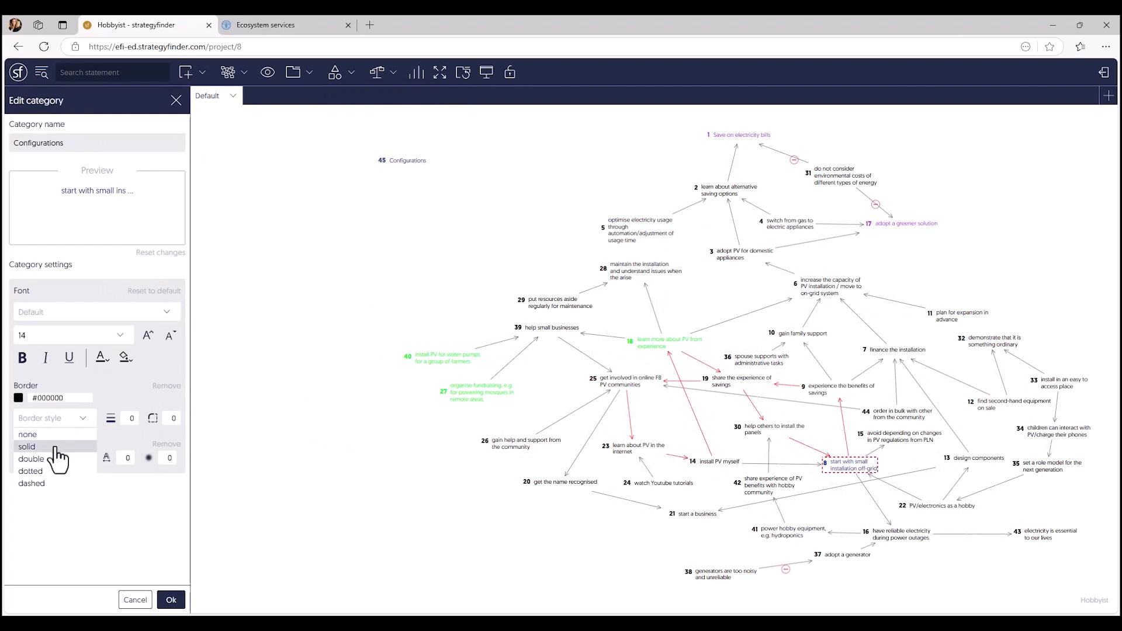
click(61, 448)
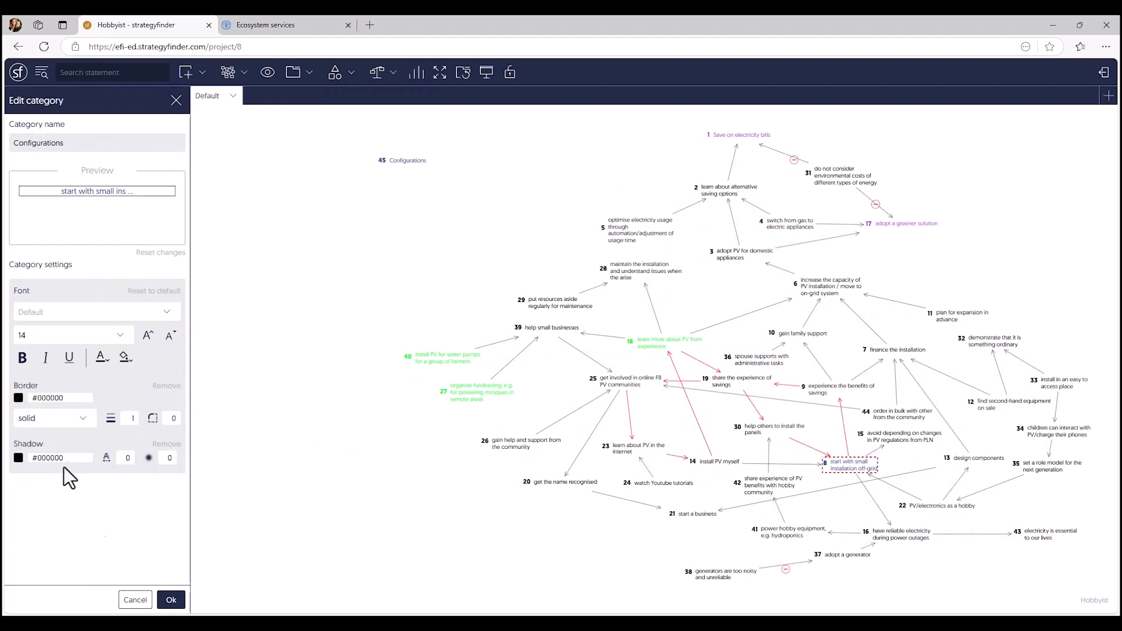
click(169, 605)
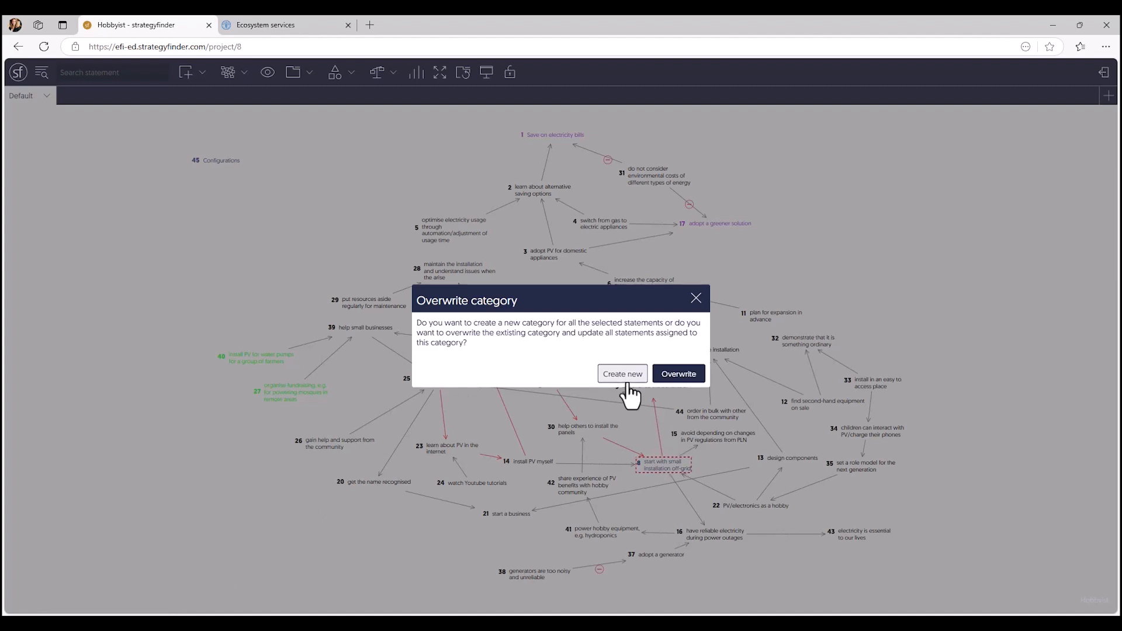
click(672, 376)
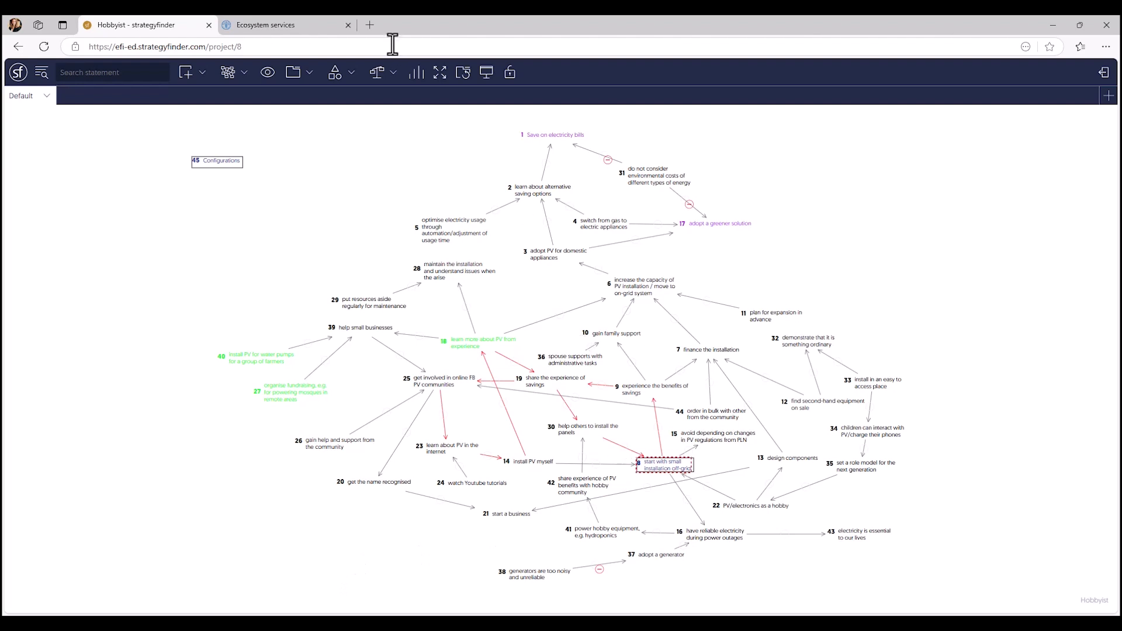
Reset the category of statement 8 "start with small installation off-grid" and reload the page.
click(349, 76)
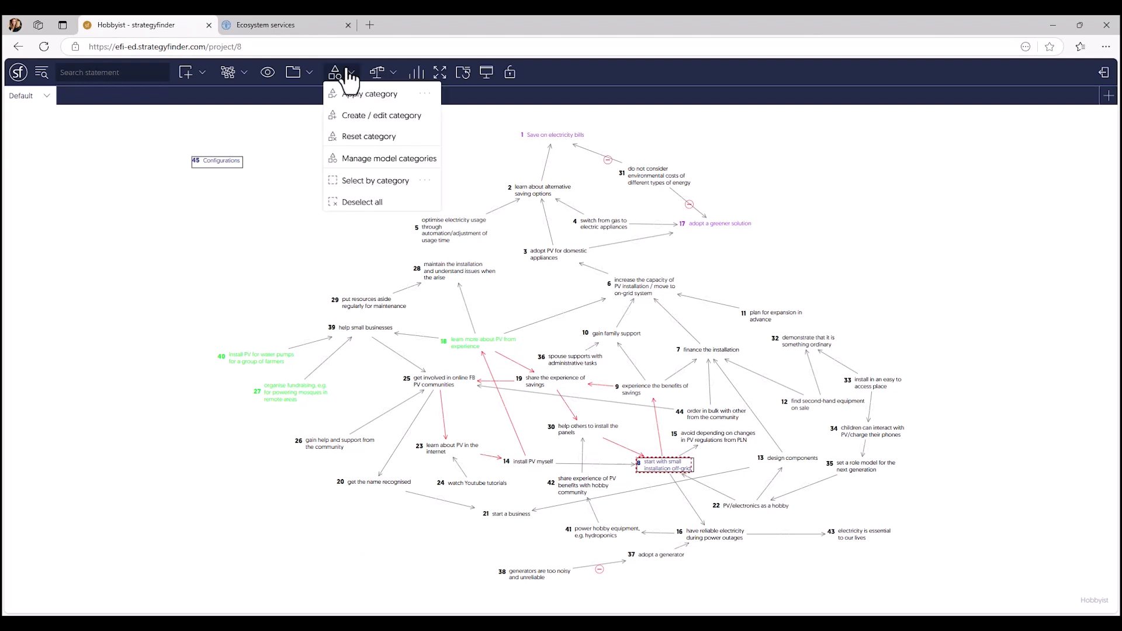
click(368, 138)
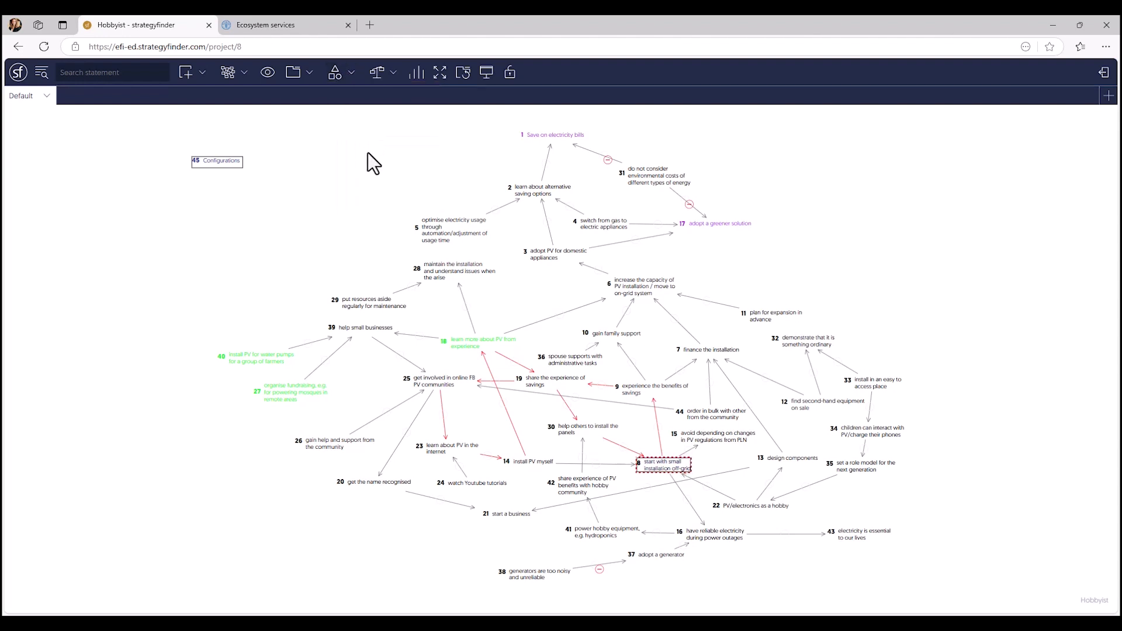
click(44, 51)
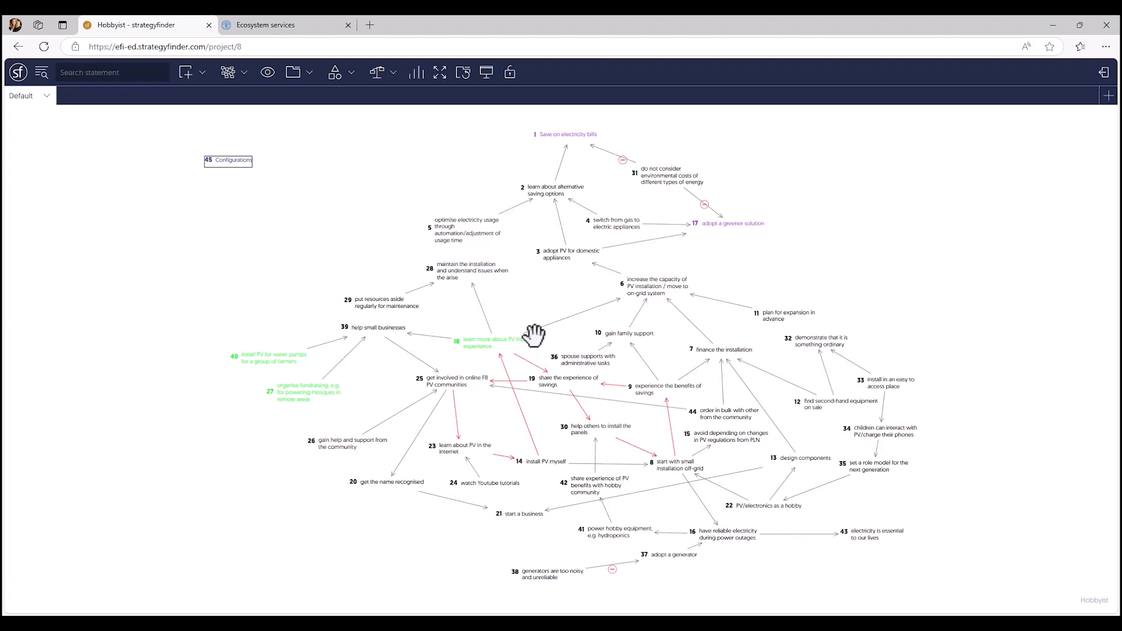
Change the style of the link from statement 18 to statement 28 to a fainter line.
click(480, 308)
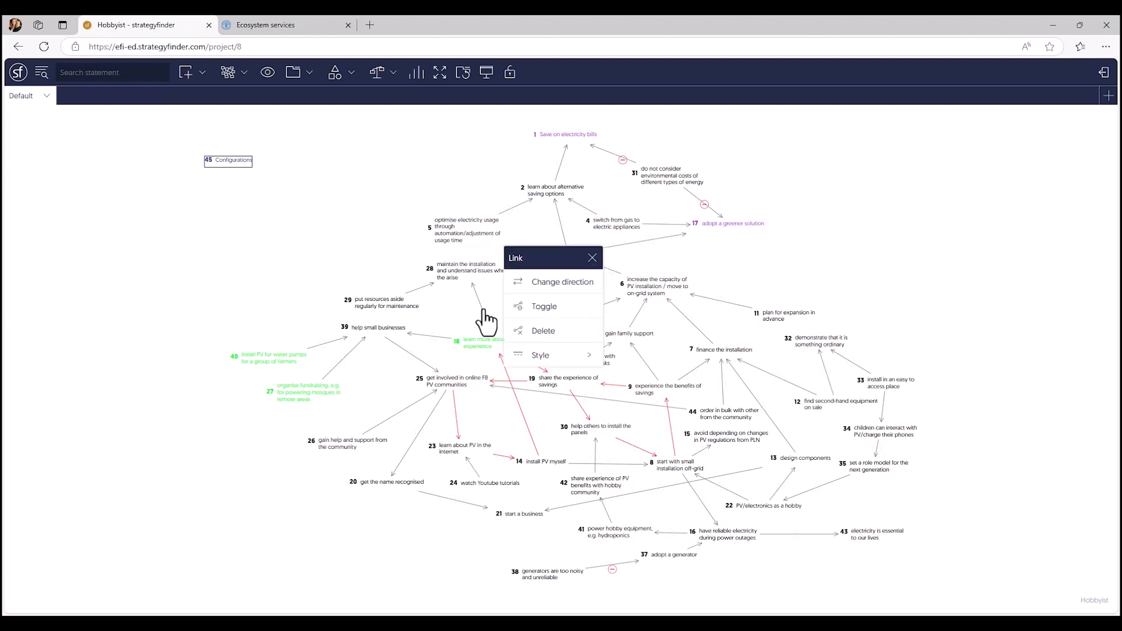
mouse_move(542, 355)
click(626, 349)
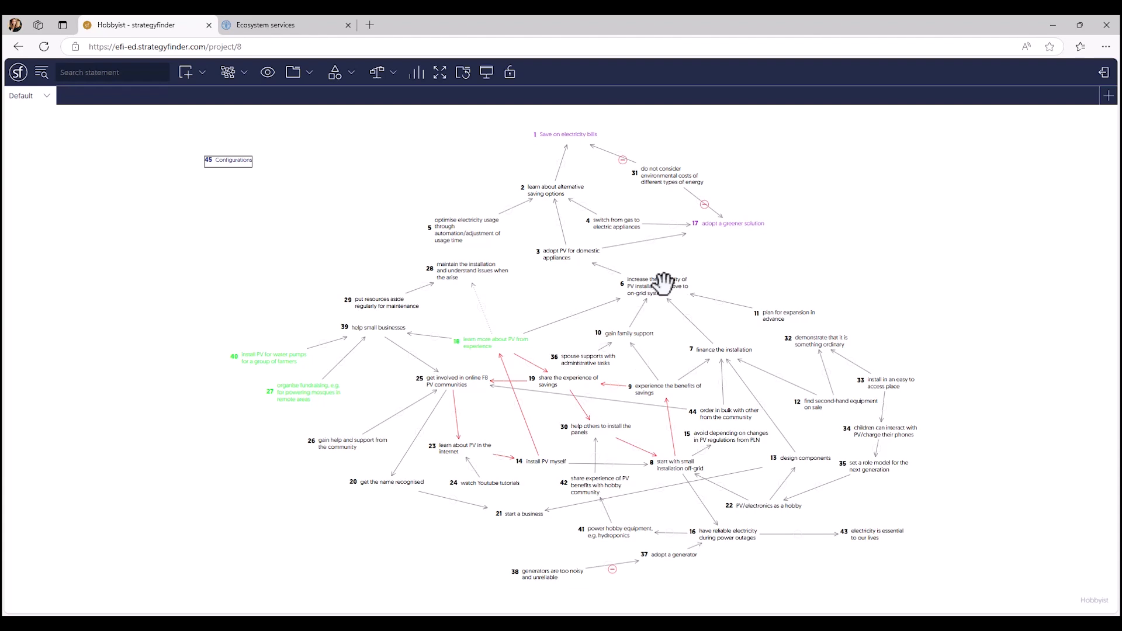
right_click(707, 223)
mouse_move(755, 287)
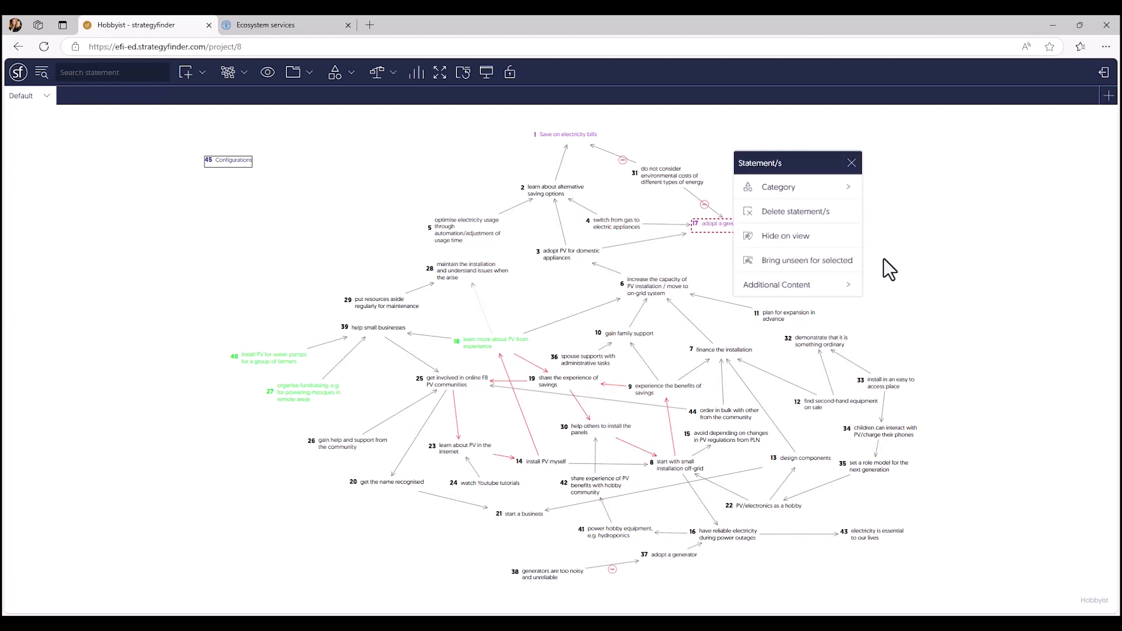
click(876, 256)
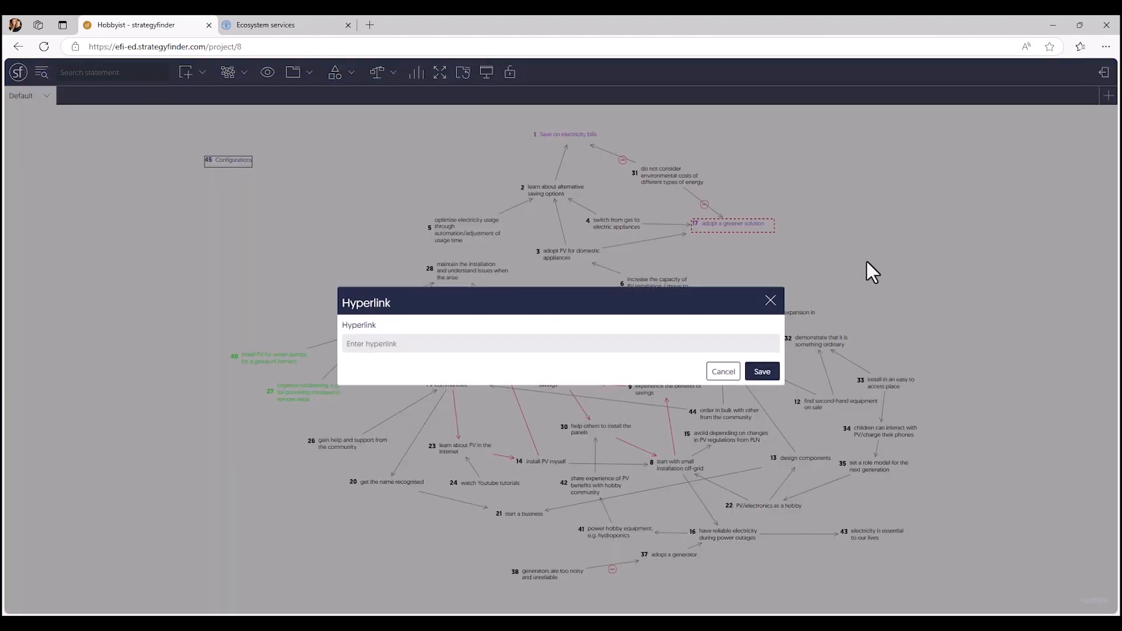
click(594, 346)
text(https://www.fao.org/forestry/mangrove/ecosystem-services/en)
click(763, 372)
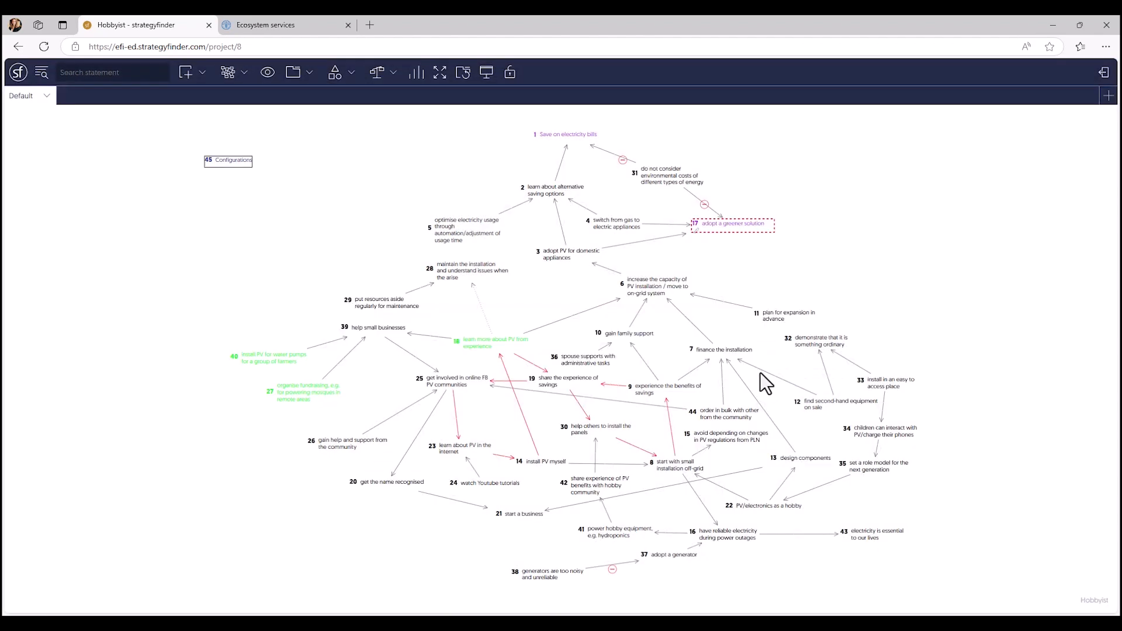